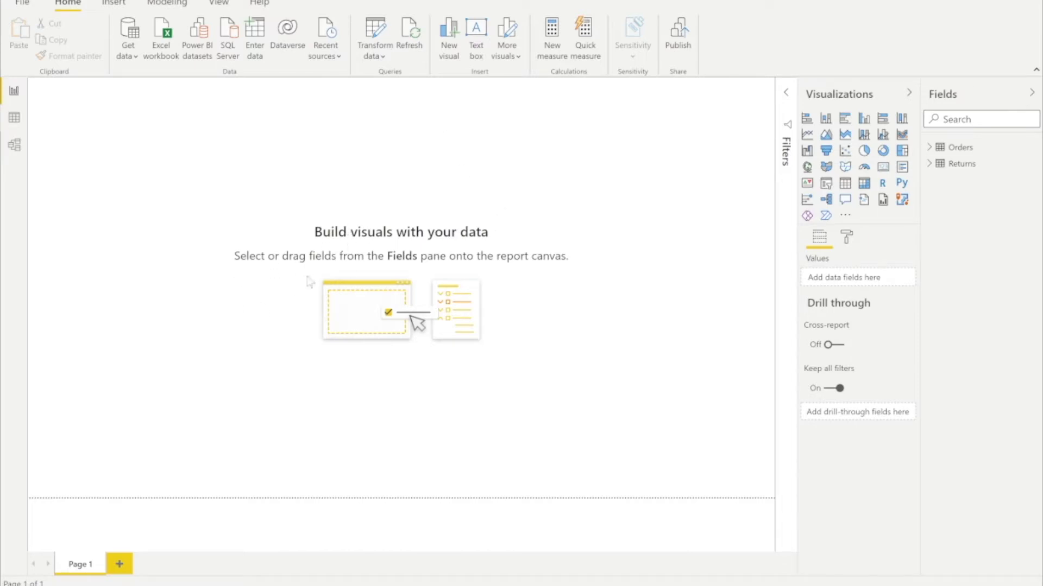
- Add a stacked column chart to the report page and enlarge it to most of the page's width
left_click(829, 123)
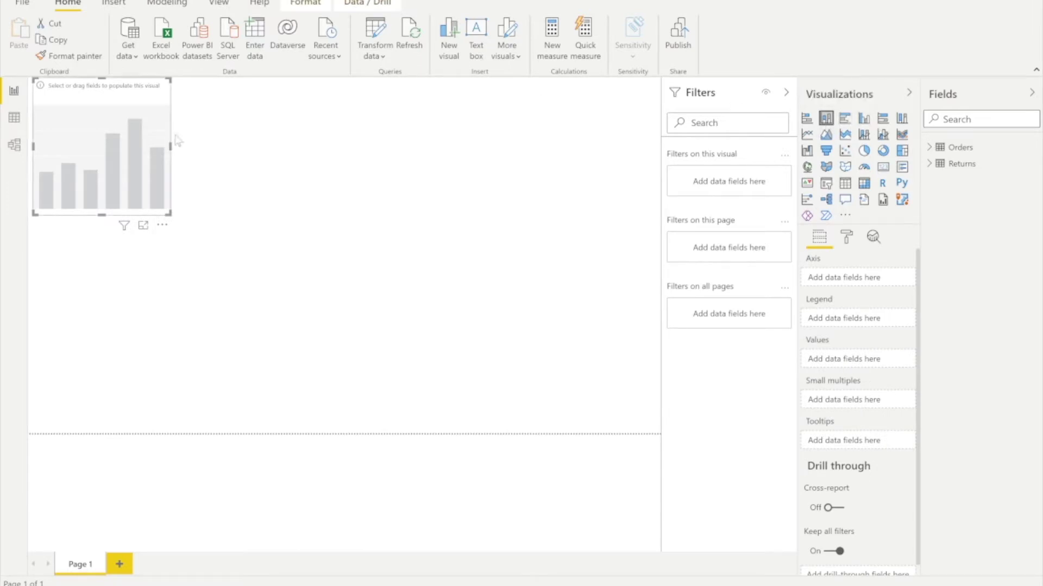
left_click_drag(167, 213, 480, 288)
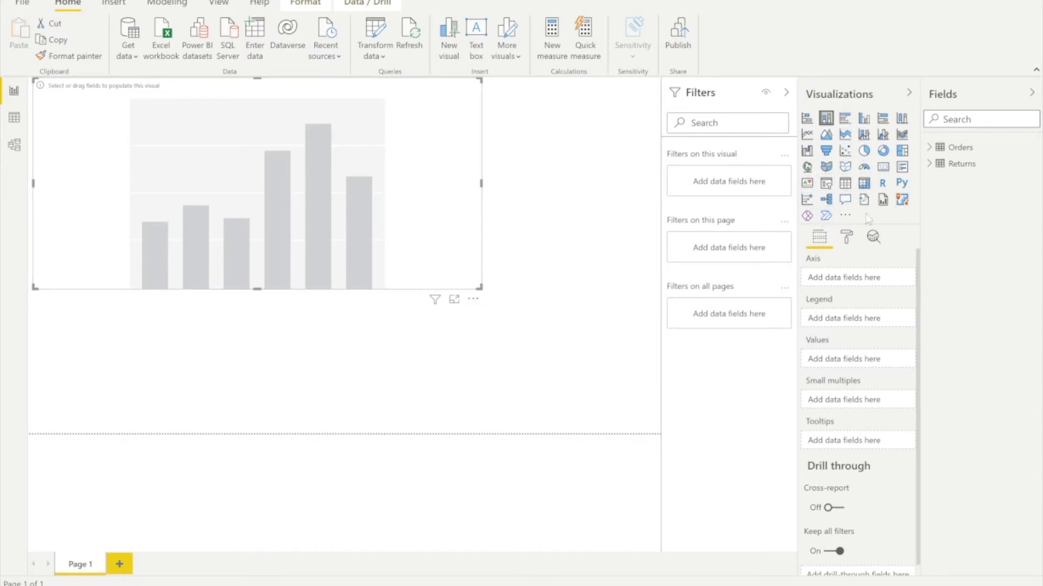
left_click(845, 215)
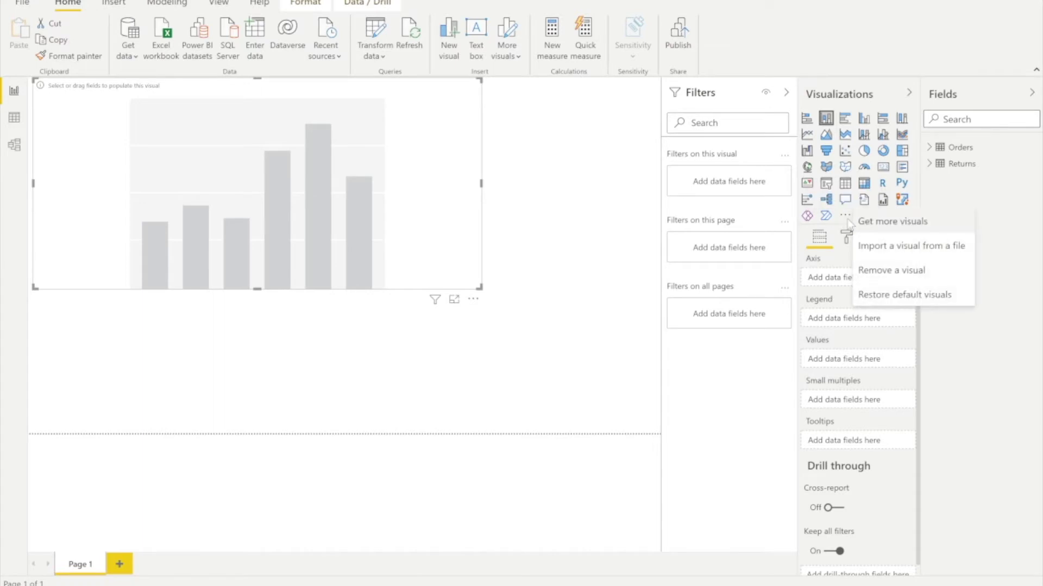
left_click(900, 228)
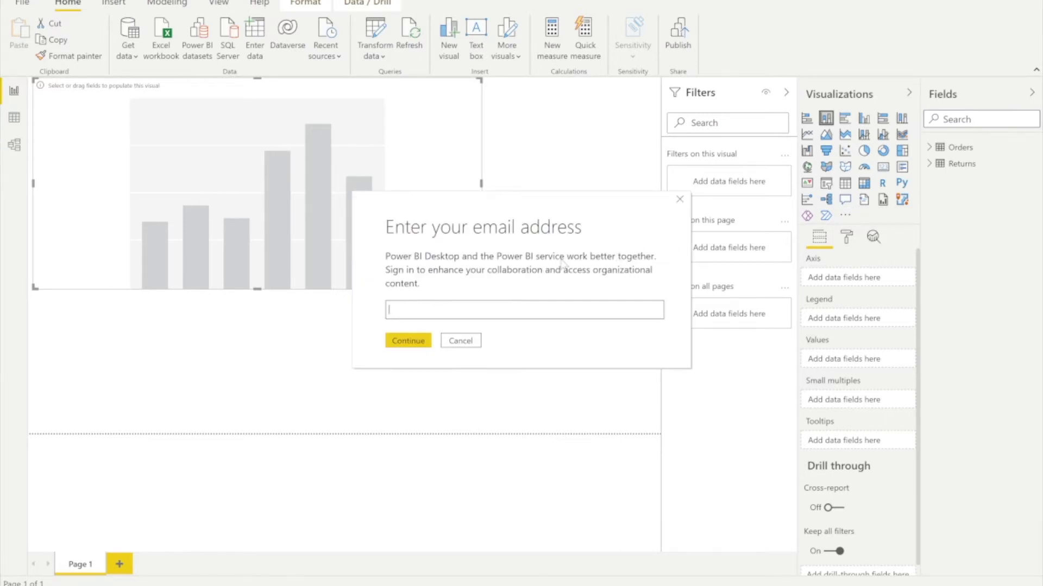
left_click(679, 199)
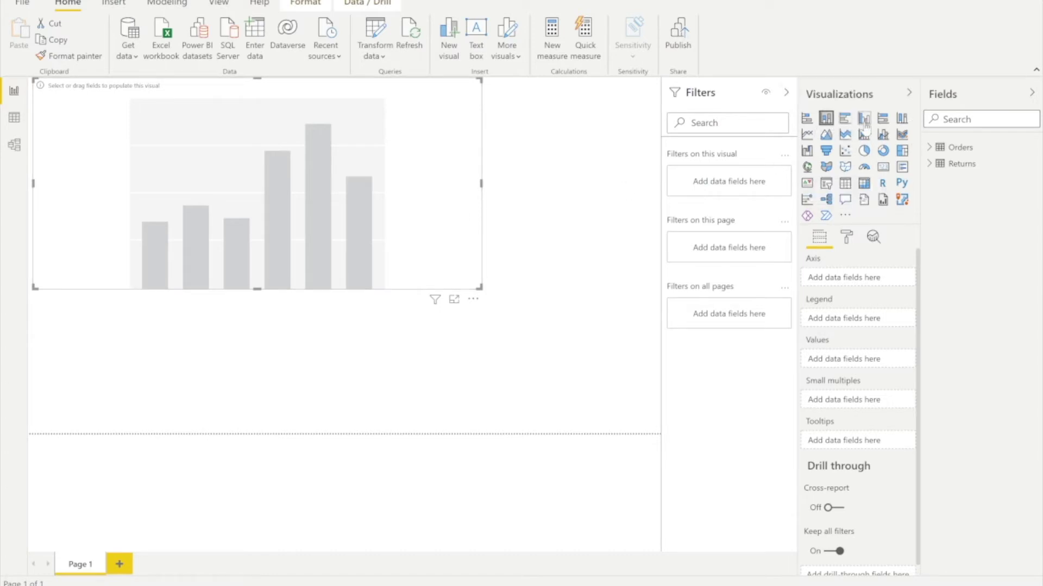
- Plot Sales by State or Province from the Orders table in the column chart and enlarge the chart to the full page width
left_click(930, 148)
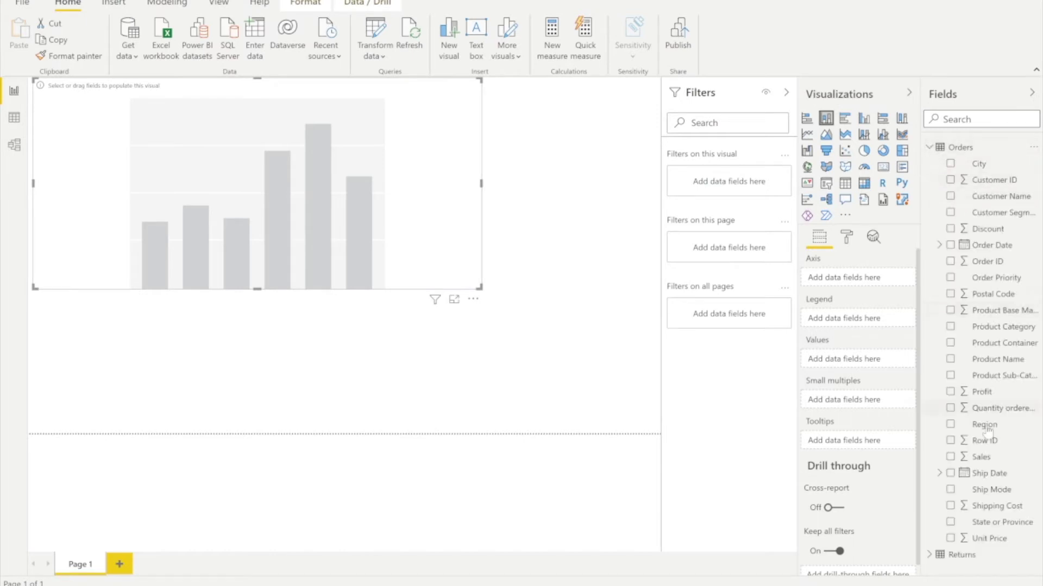
left_click_drag(987, 464, 424, 209)
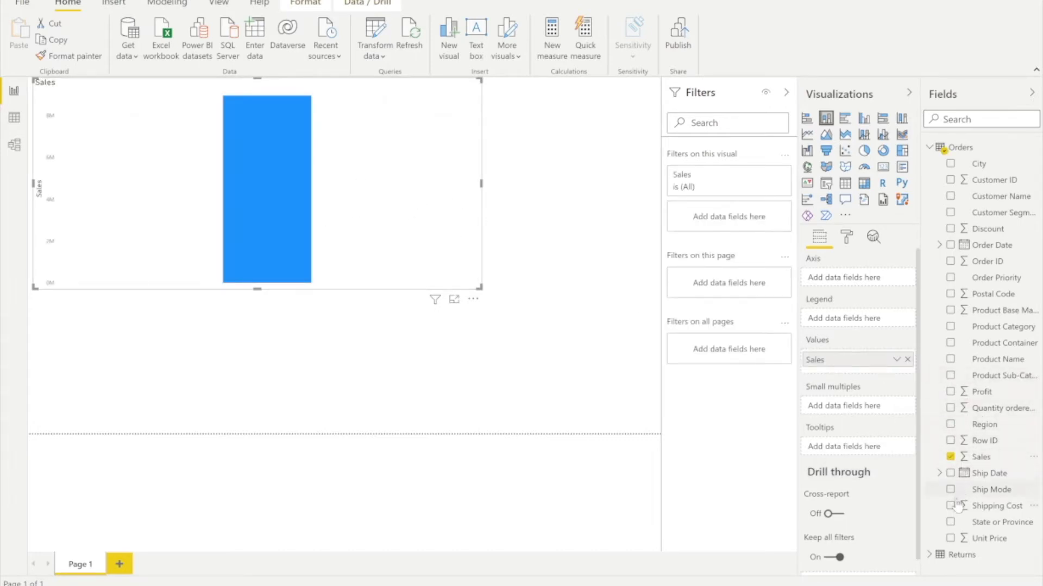
left_click(951, 522)
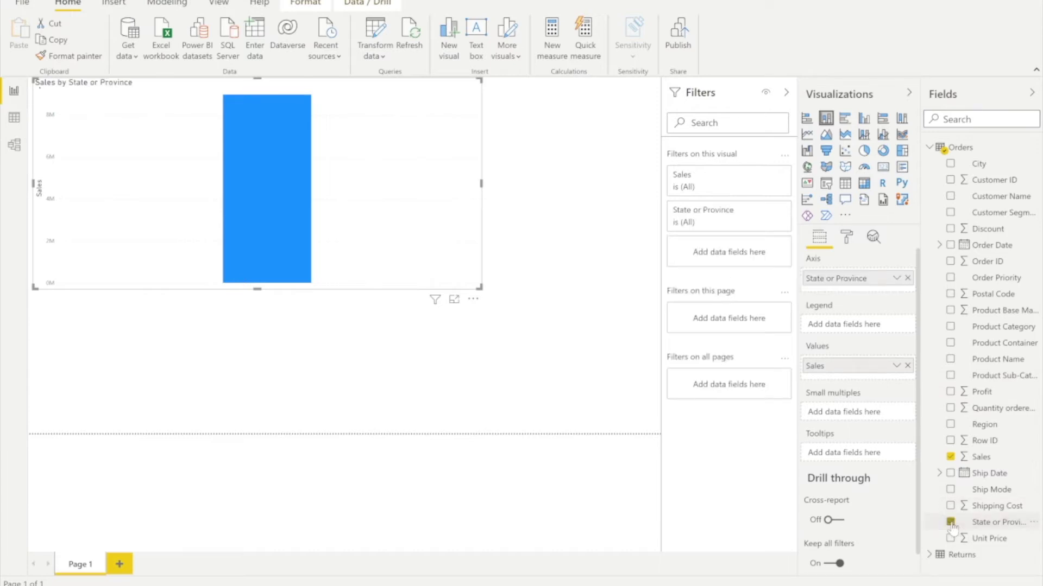
left_click_drag(480, 289, 662, 426)
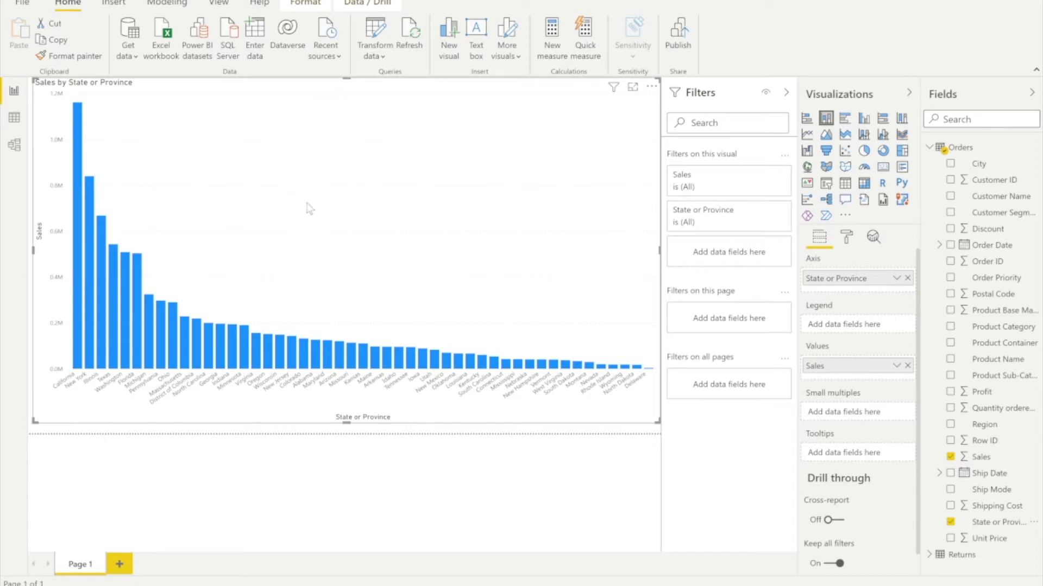
- Turn on data labels for the Sales by State or Province chart
left_click(848, 246)
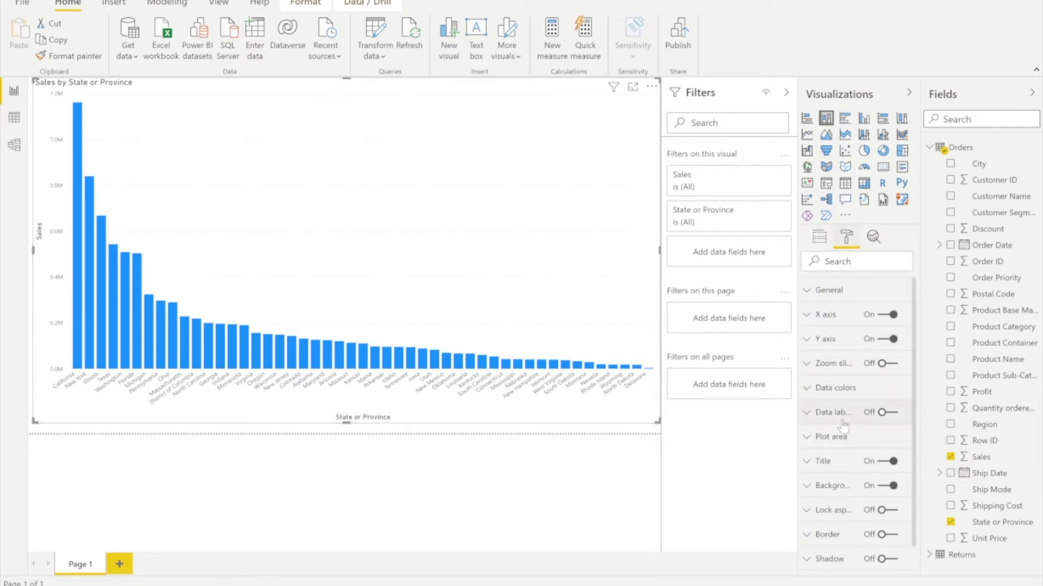
scroll(843, 427, "down", 1)
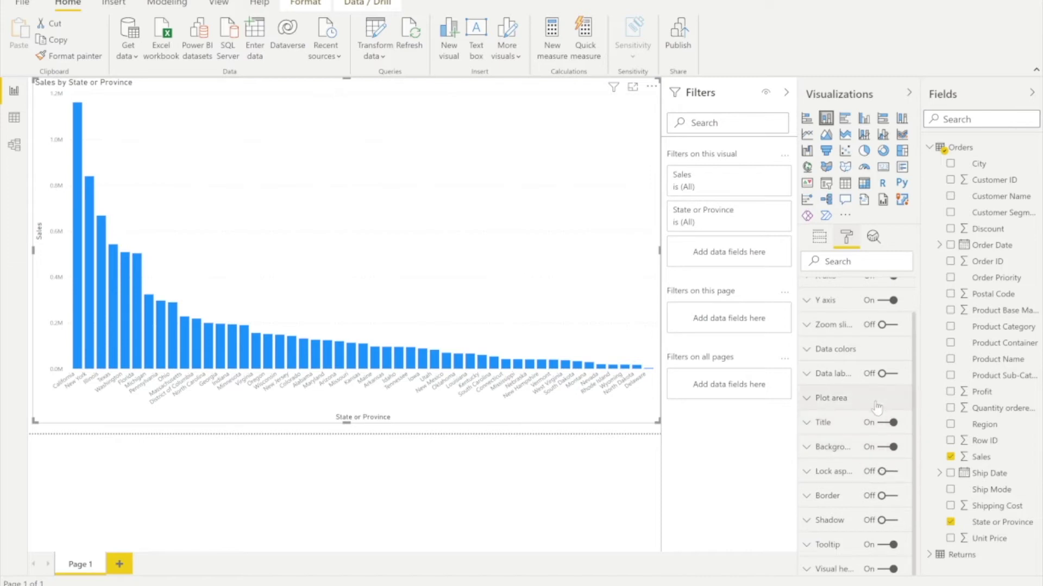
scroll(876, 404, "up", 1)
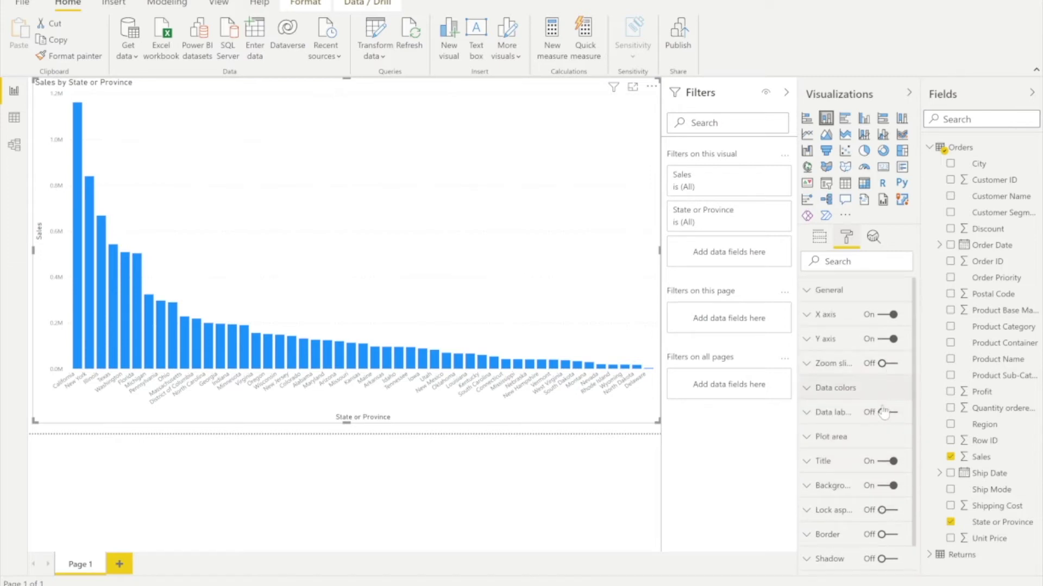
left_click(892, 415)
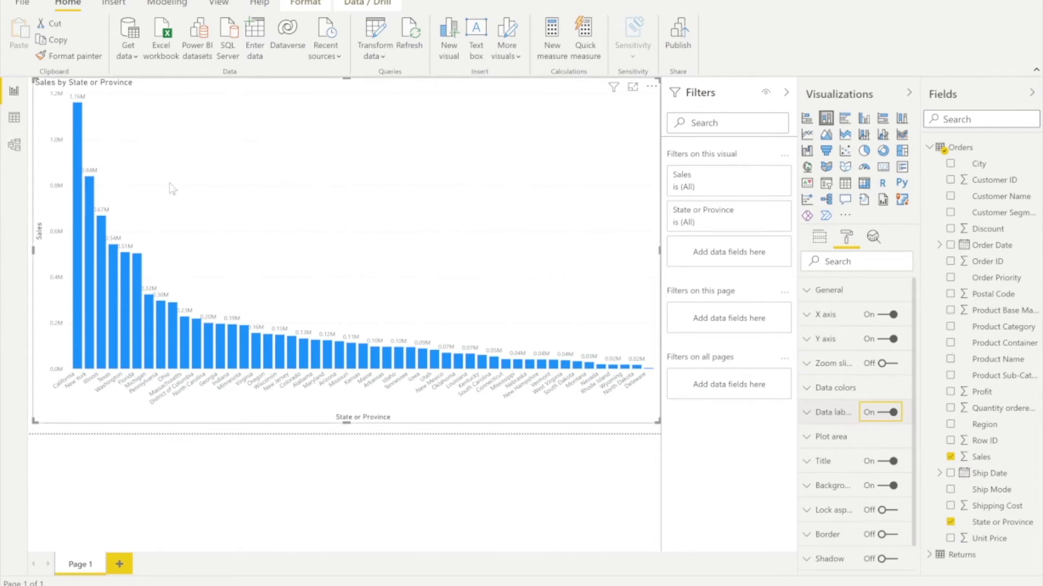
left_click(807, 413)
left_click(867, 496)
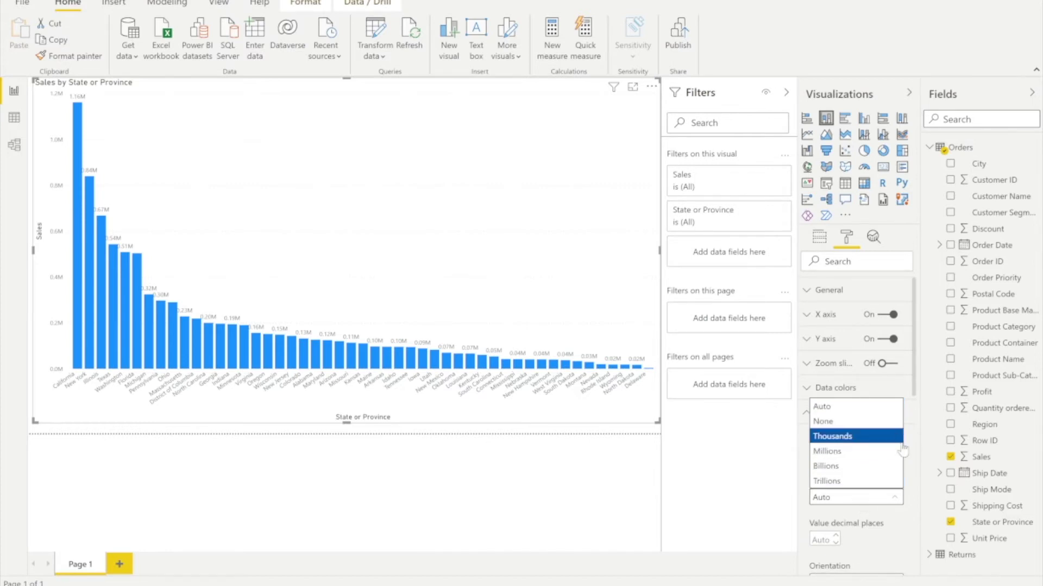
left_click(916, 458)
left_click(809, 414)
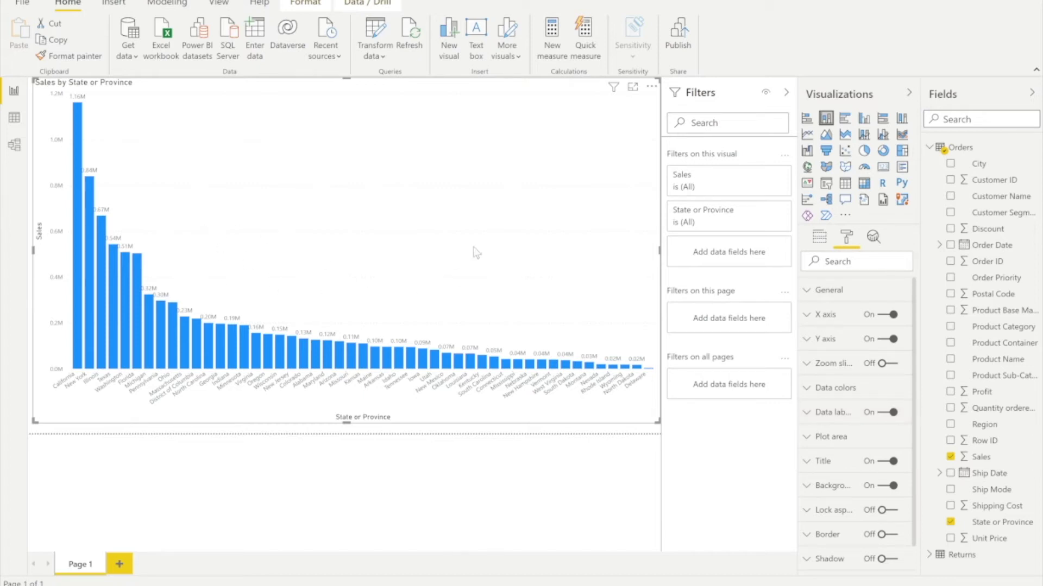
left_click(785, 93)
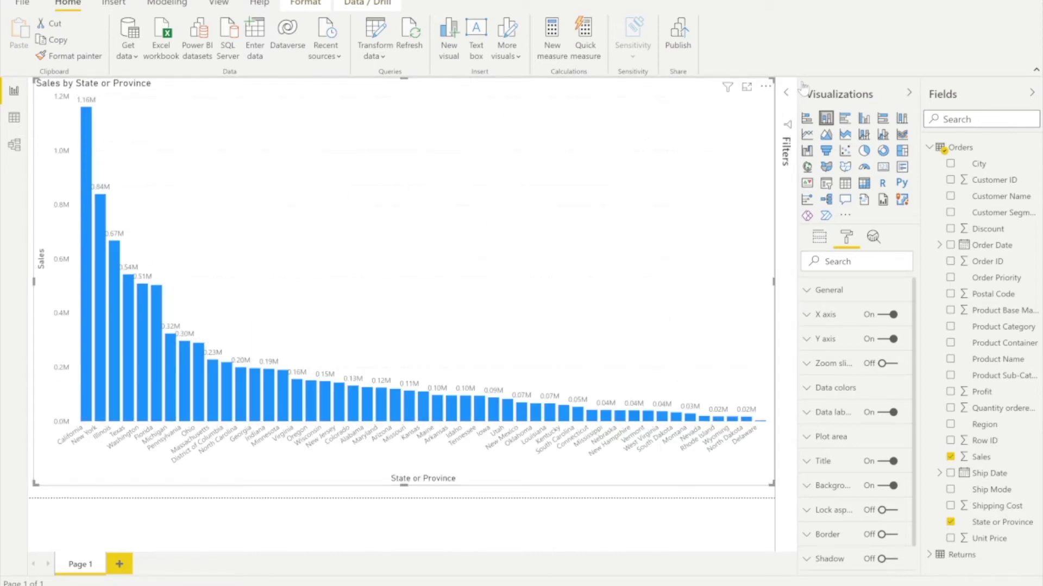
left_click(785, 97)
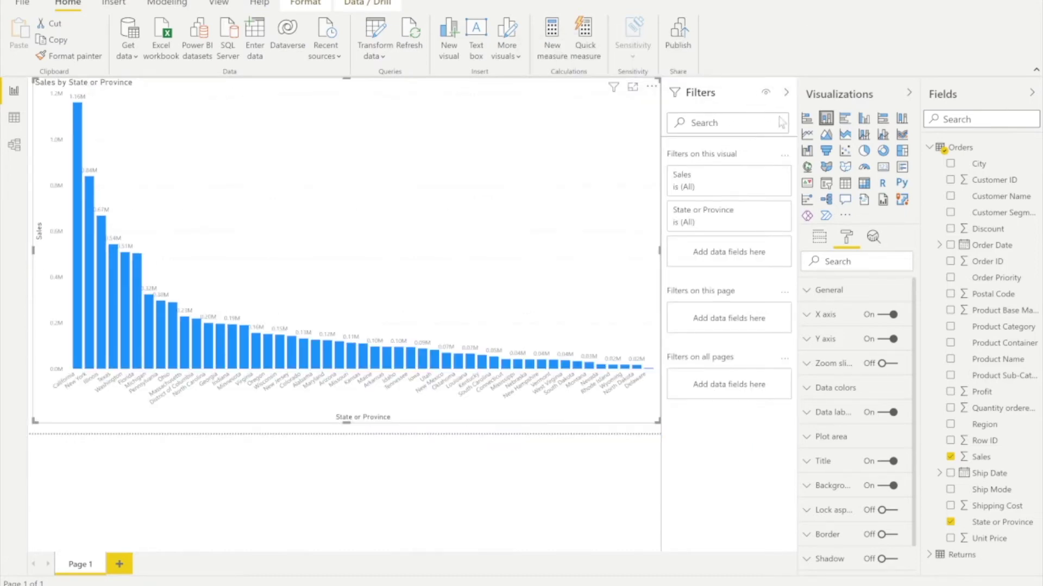
left_click(786, 93)
left_click(785, 93)
left_click(786, 93)
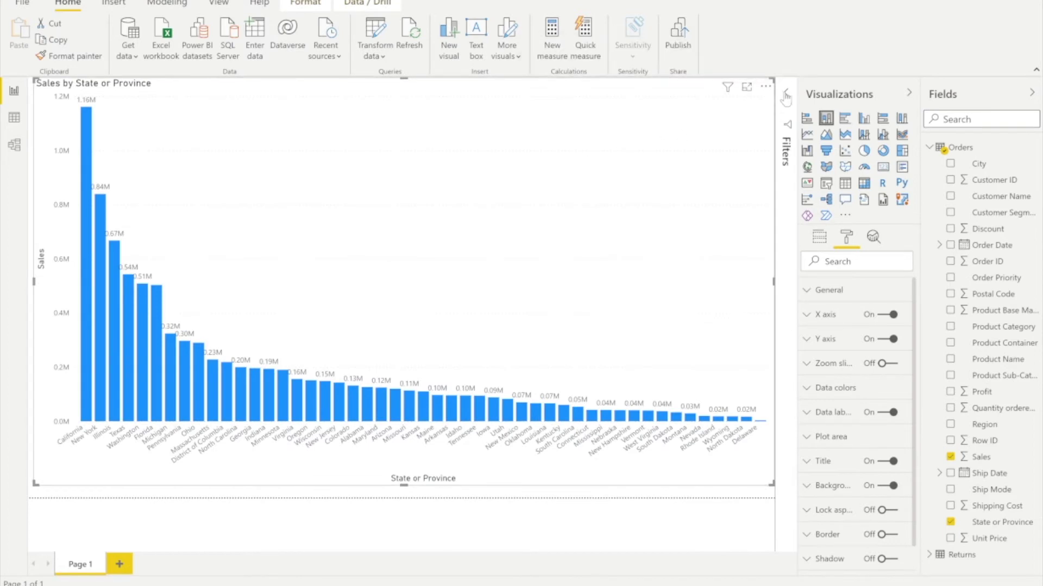
left_click(786, 95)
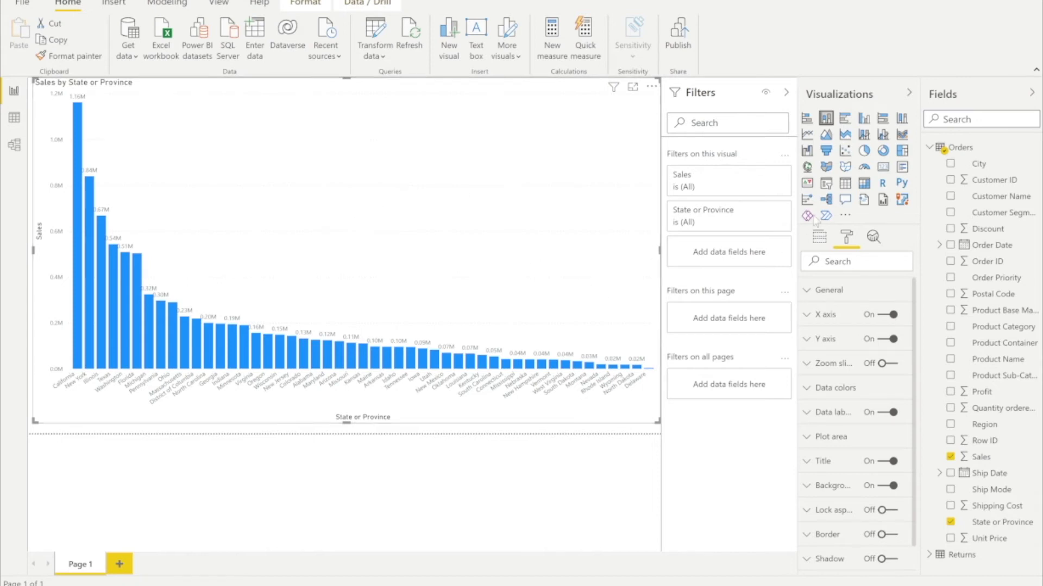
left_click(765, 177)
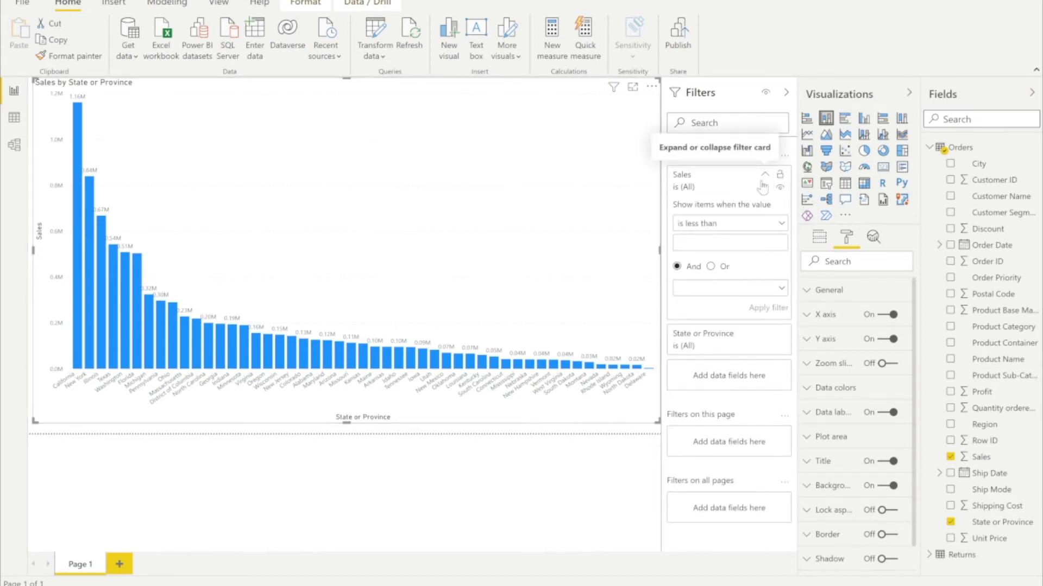
left_click(752, 224)
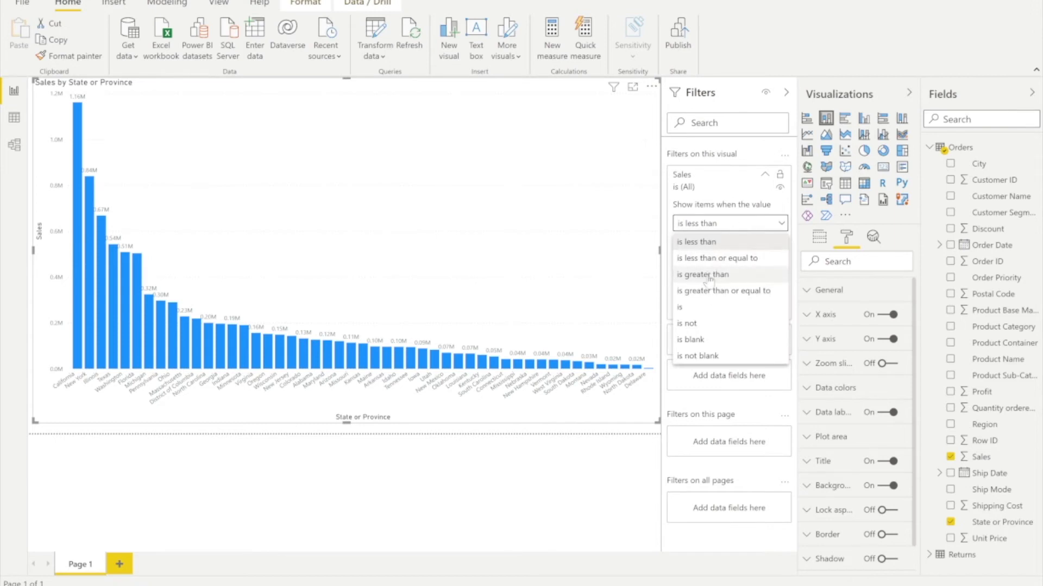
left_click(710, 211)
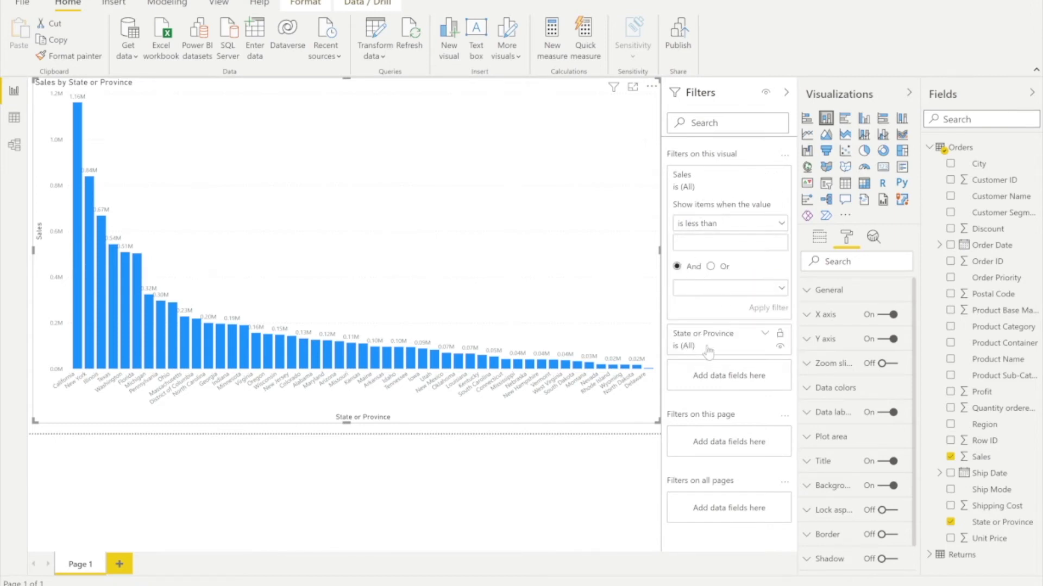
- Set the filter type of the chart's State or Province filter to Top N
left_click(763, 333)
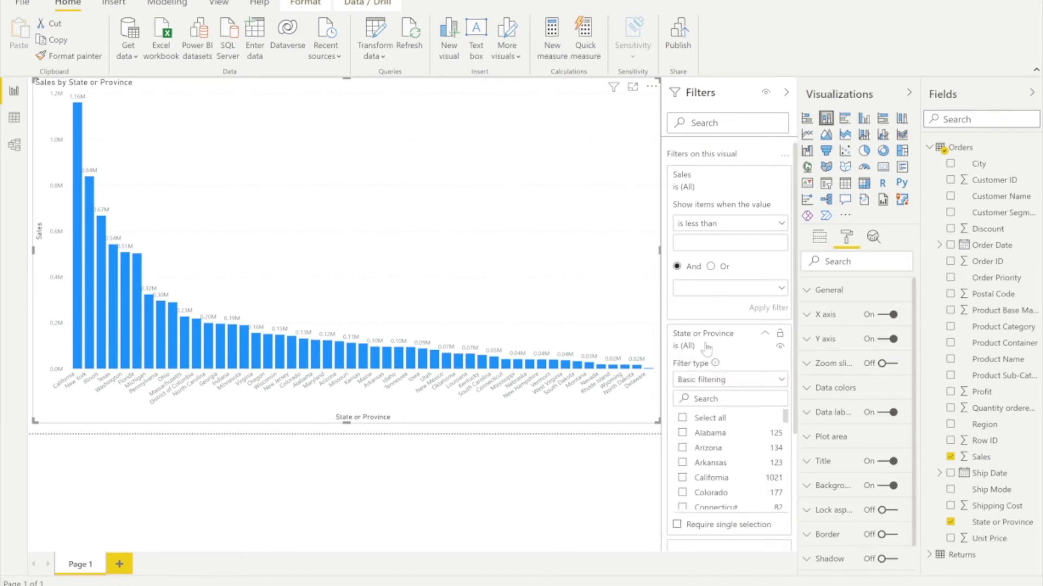
scroll(730, 364, "down", 3)
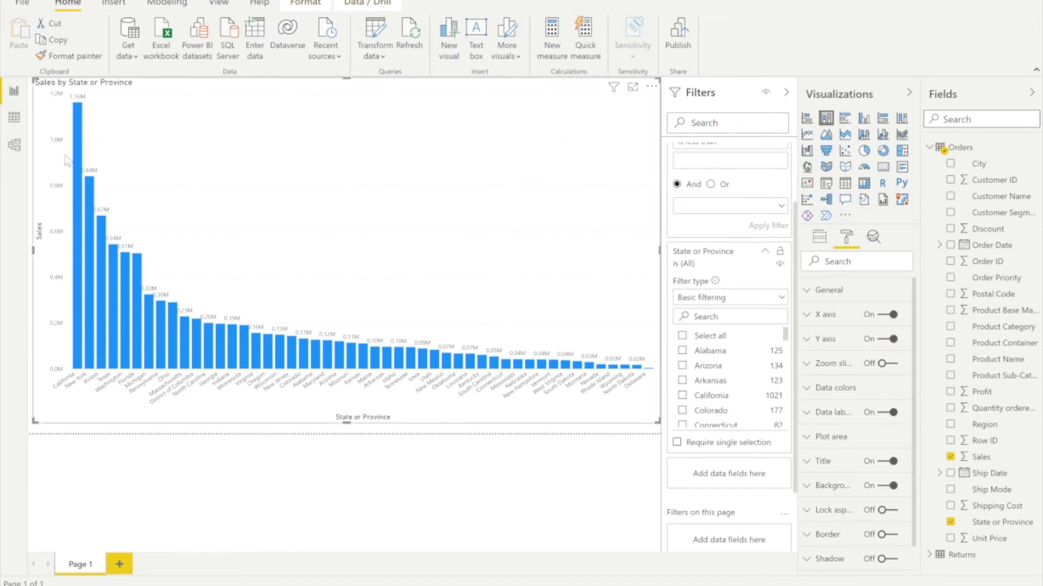
mouse_move(96, 364)
mouse_move(76, 207)
left_click(764, 302)
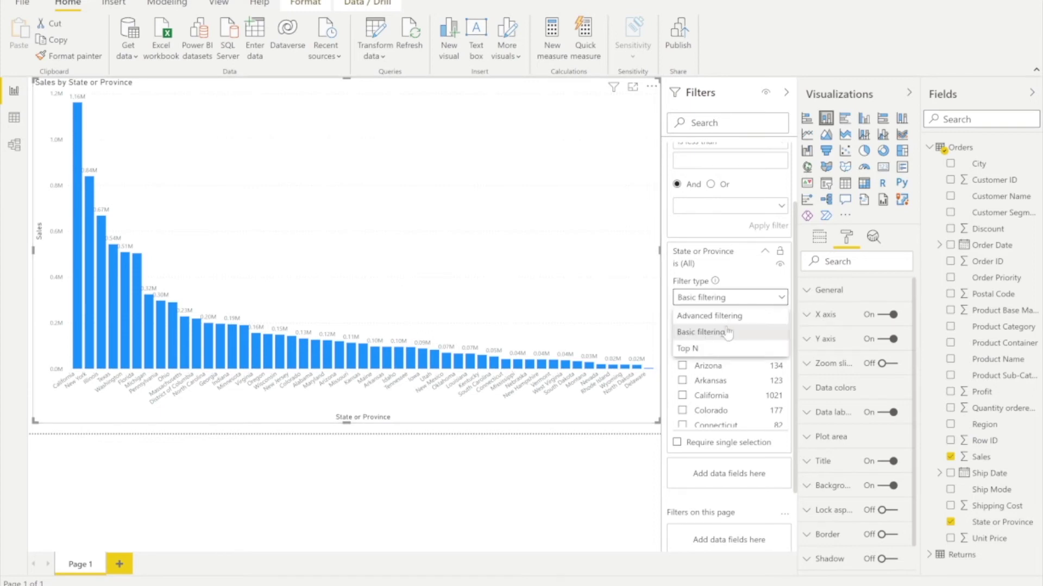
left_click(703, 350)
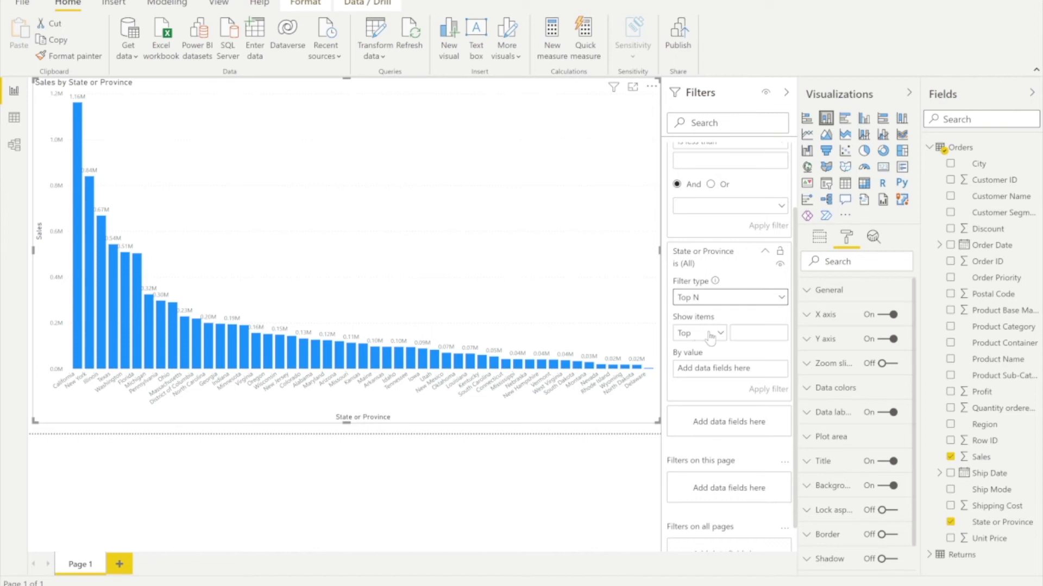
- Set the State or Province filter to show the Top 10 items
left_click(710, 336)
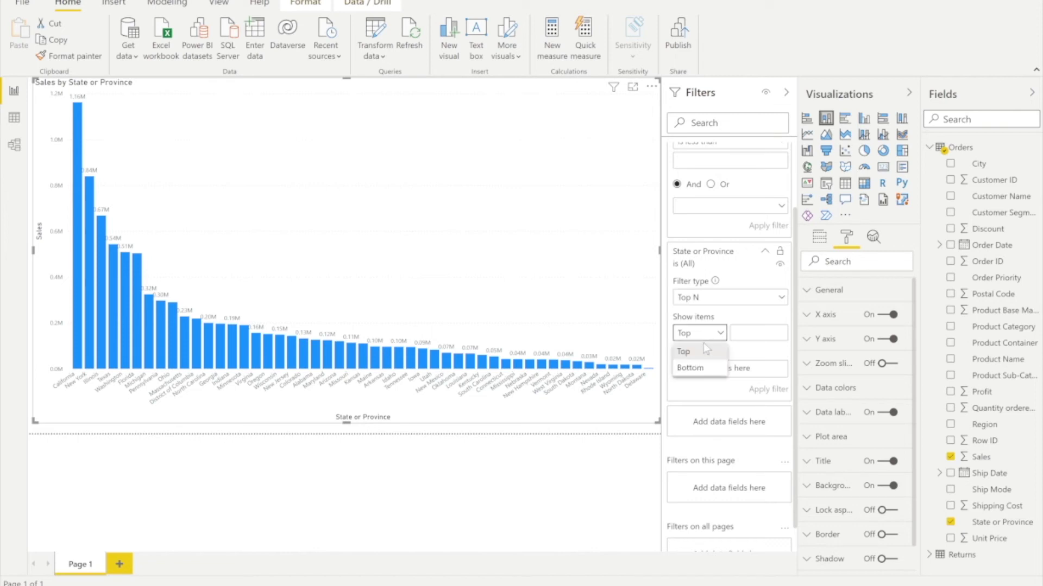
left_click(712, 307)
left_click(712, 303)
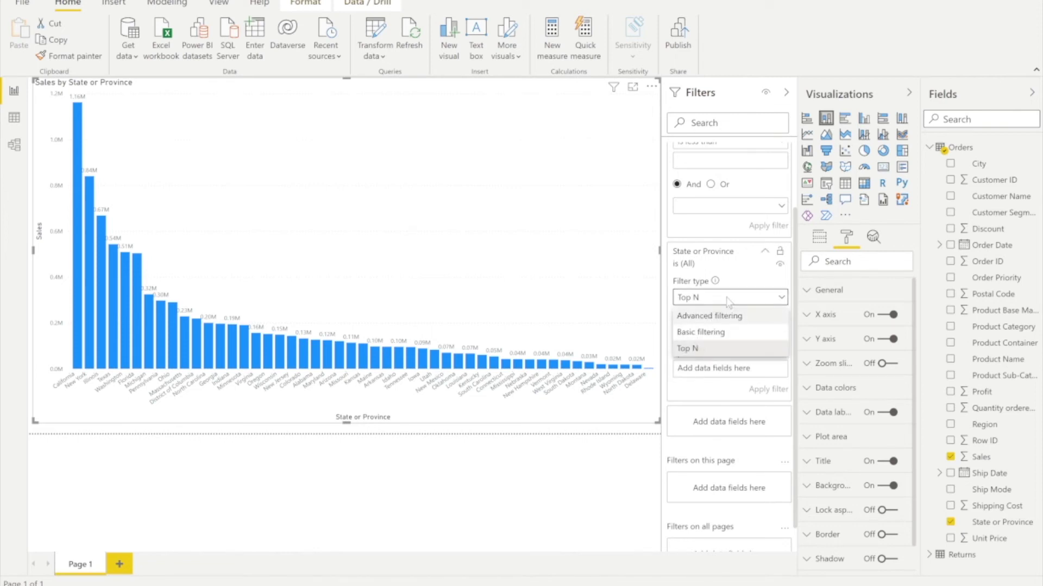
left_click(720, 304)
left_click(698, 334)
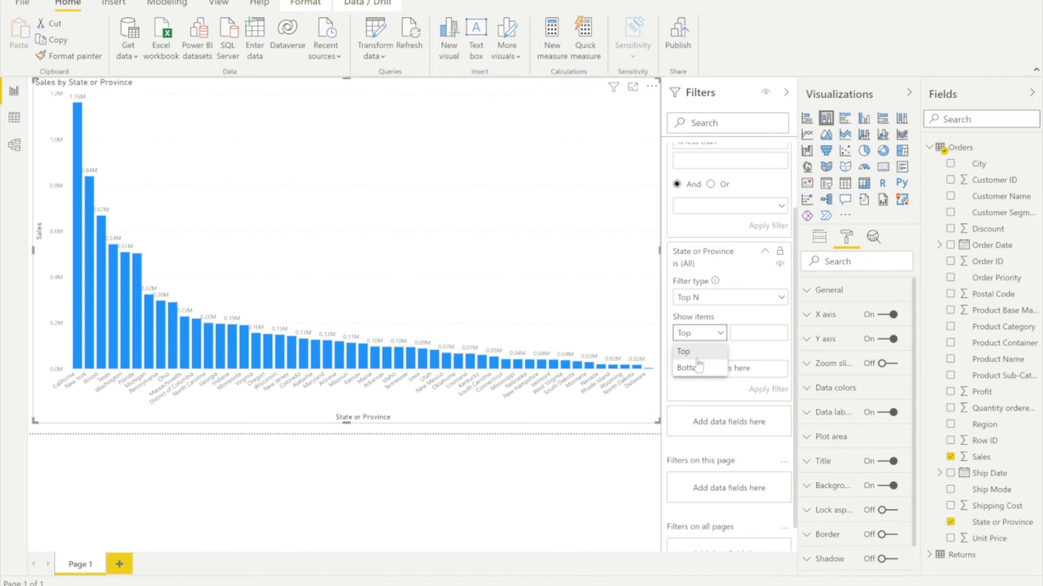
left_click(695, 357)
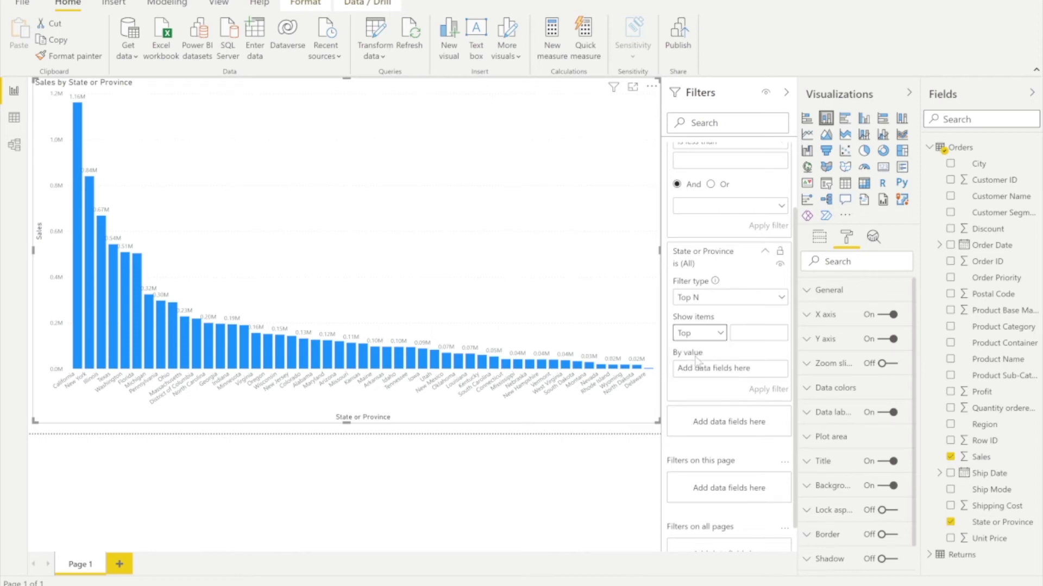
left_click(748, 333)
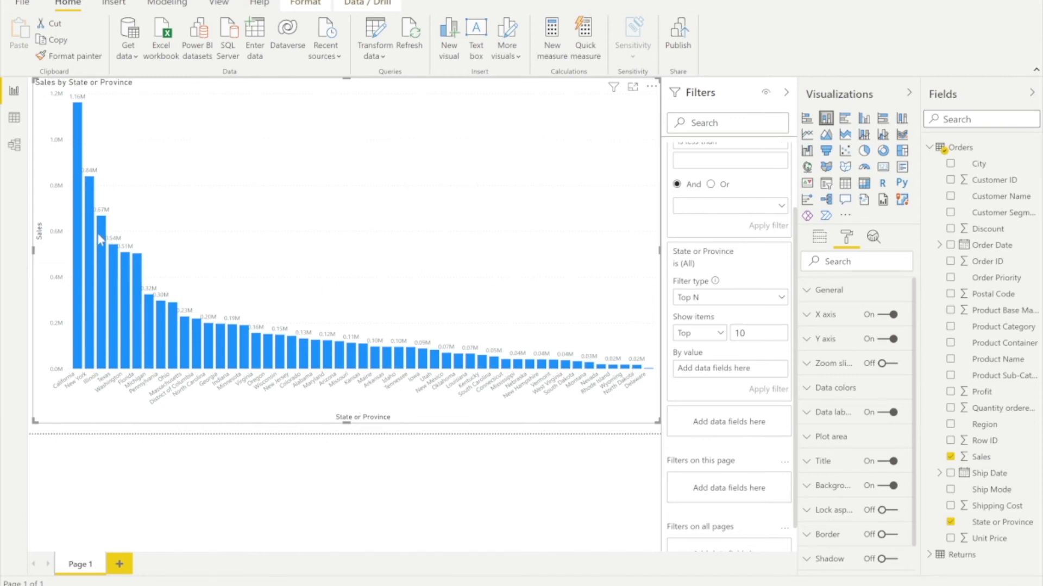
- Use Sales as the ranking value of the State or Province filter and apply the filter
mouse_move(99, 239)
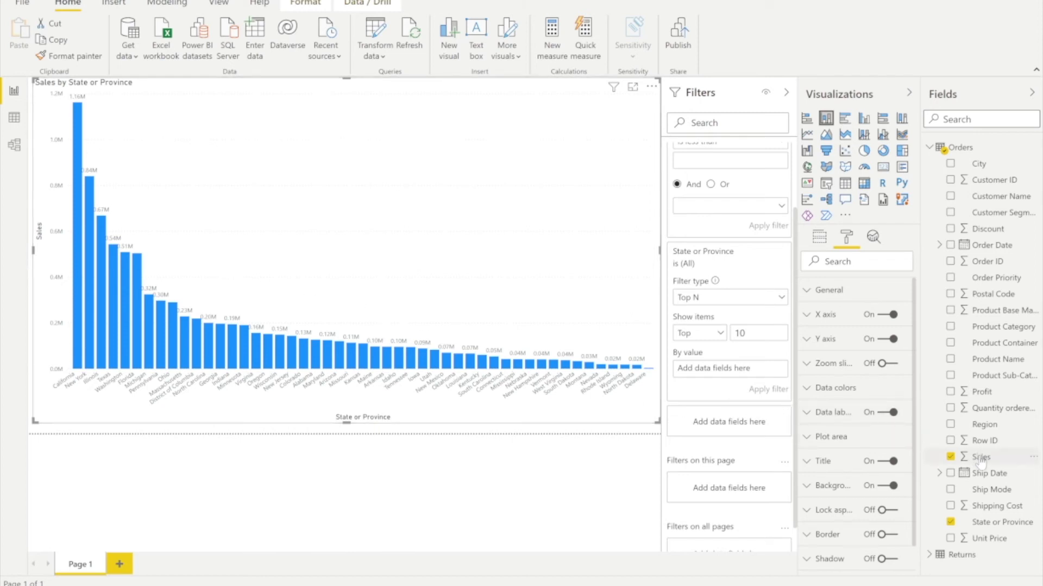
left_click_drag(981, 461, 702, 374)
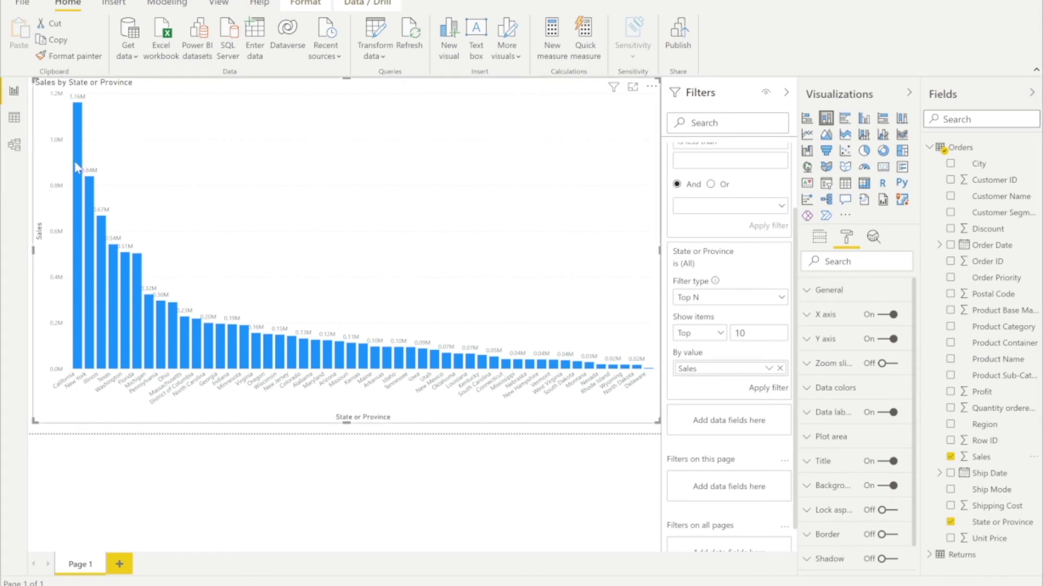
mouse_move(77, 155)
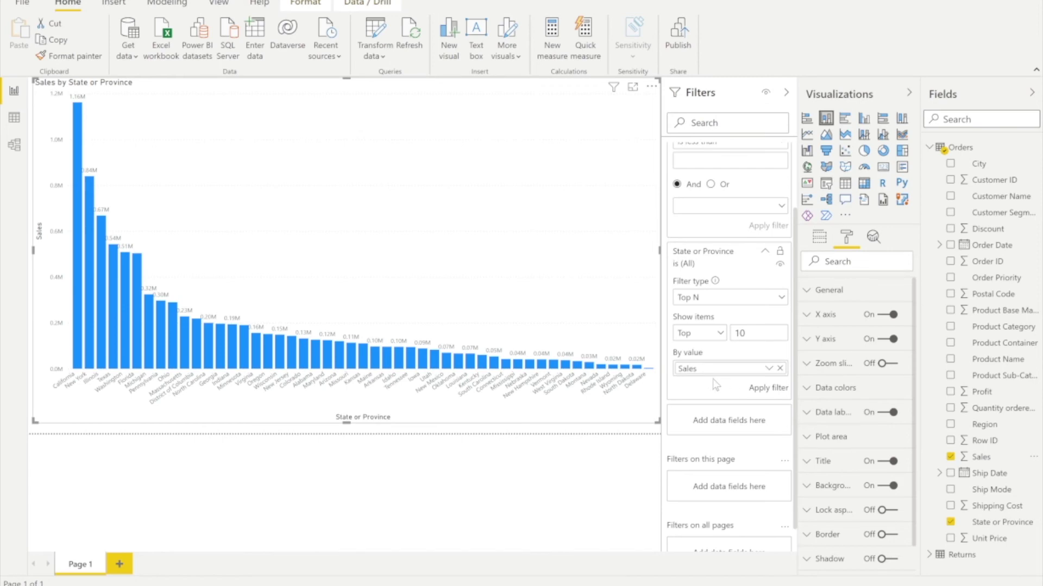
left_click(764, 394)
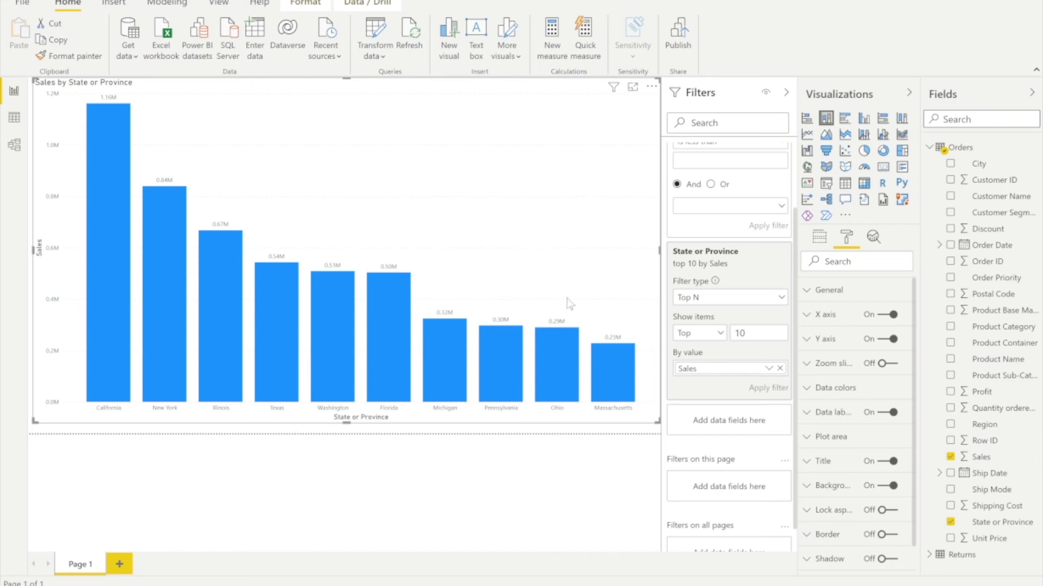
- Replace Sales with Profit as the ranking value of the State or Province Top N filter and apply the filter
left_click(781, 368)
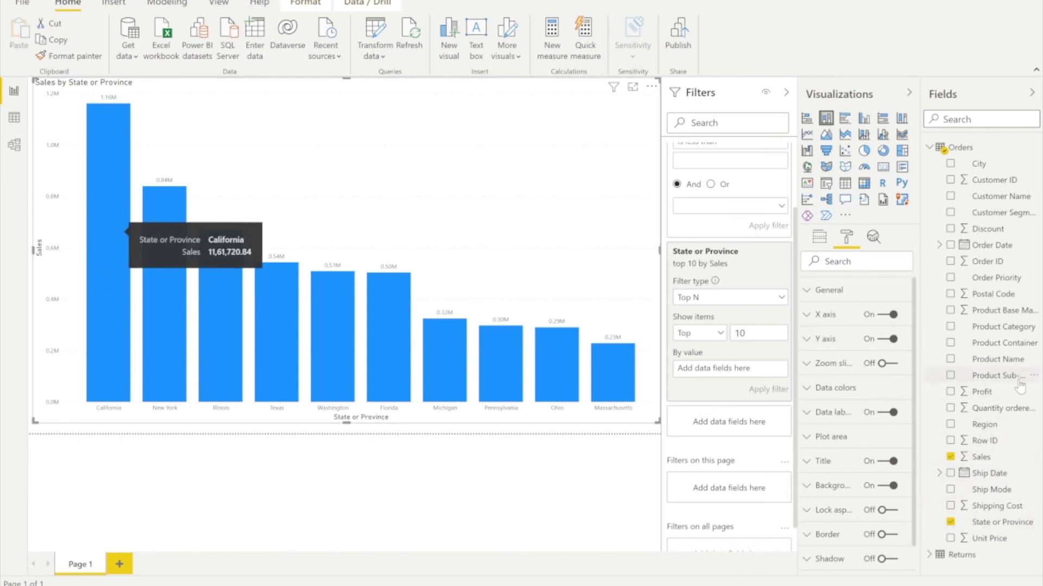
left_click_drag(983, 394, 731, 369)
left_click(767, 387)
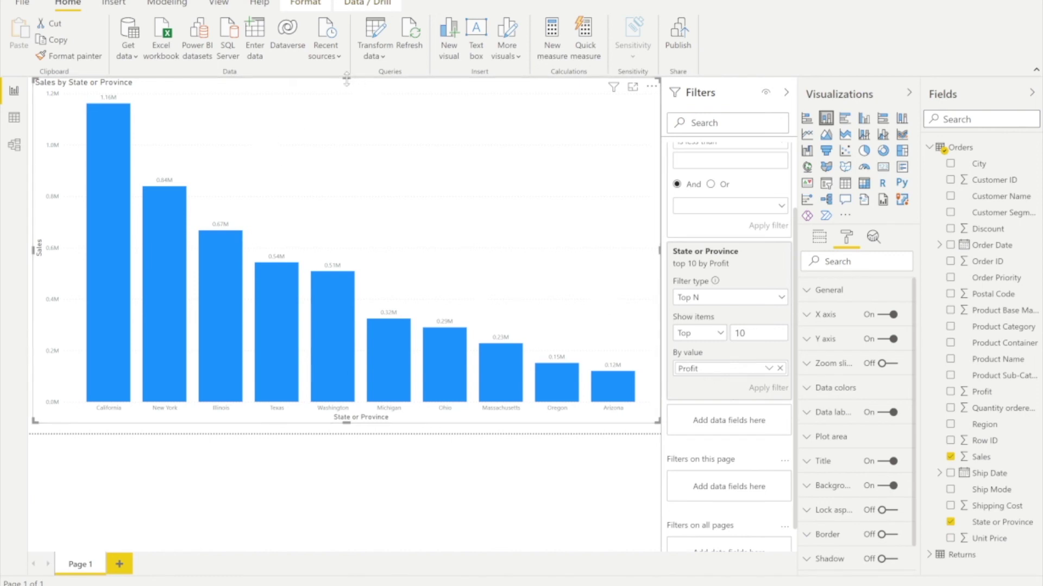
- Shorten the column chart by lowering its upper edge, and change its title to "Top 10 State by Profit"
left_click_drag(346, 83, 346, 161)
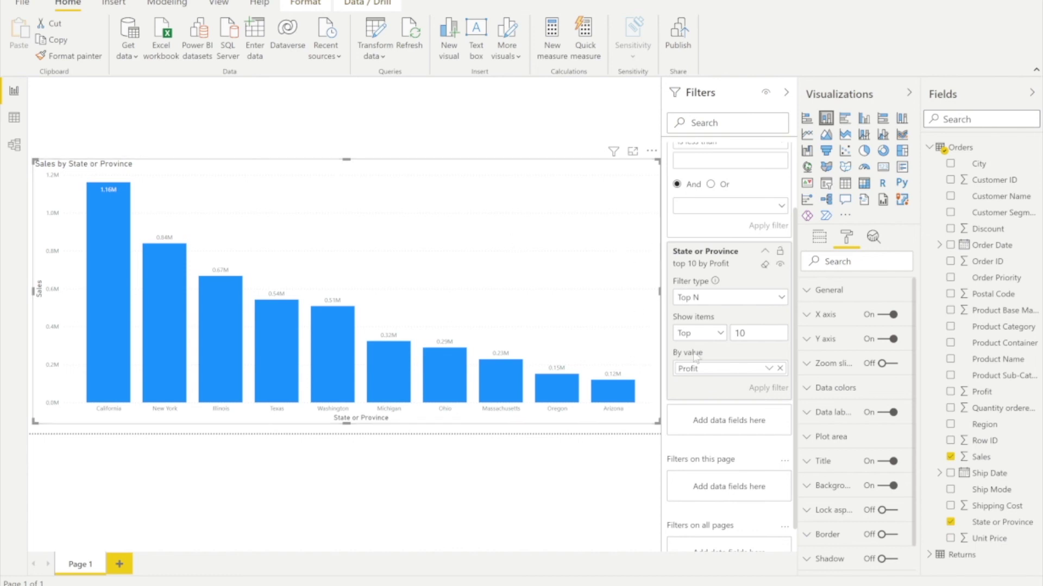
left_click(820, 461)
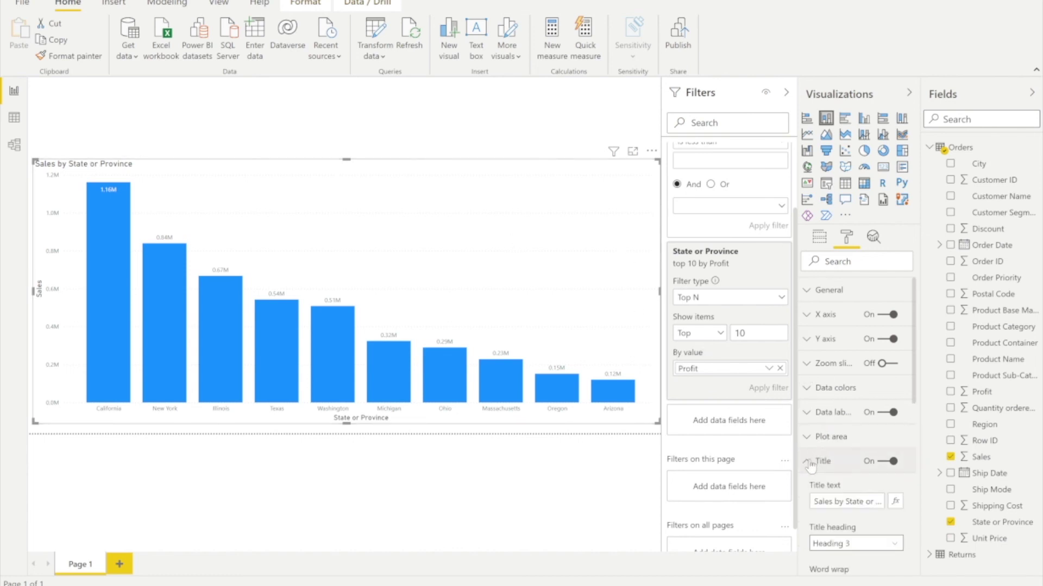
left_click(814, 501)
type("Top 10")
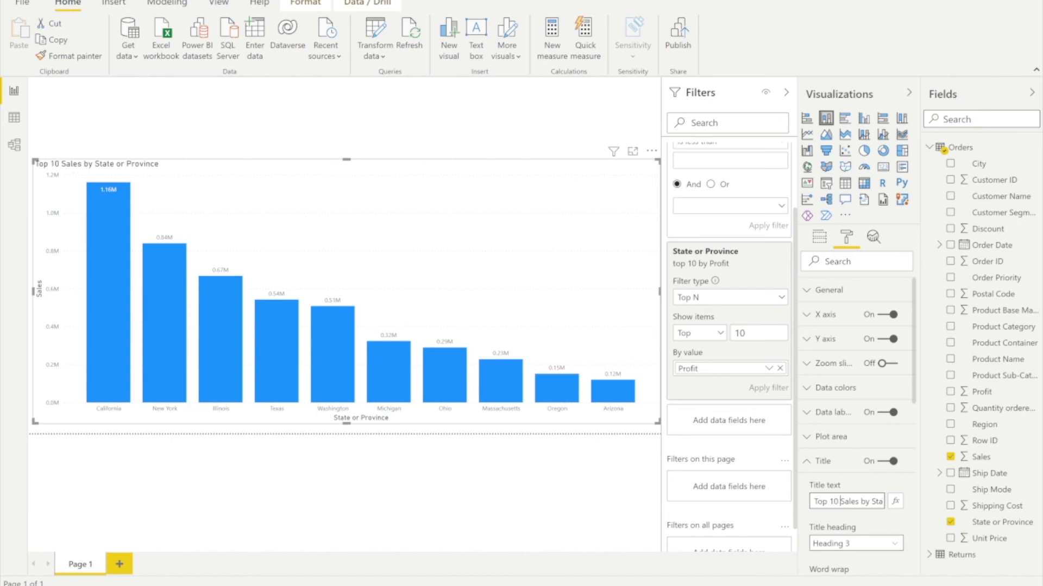
key("Delete")
key("Delete")
key("Delete")
key("Delete")
key("Delete")
key("Delete")
key("Delete")
key("Delete")
key("Delete")
left_click_drag(859, 501, 913, 510)
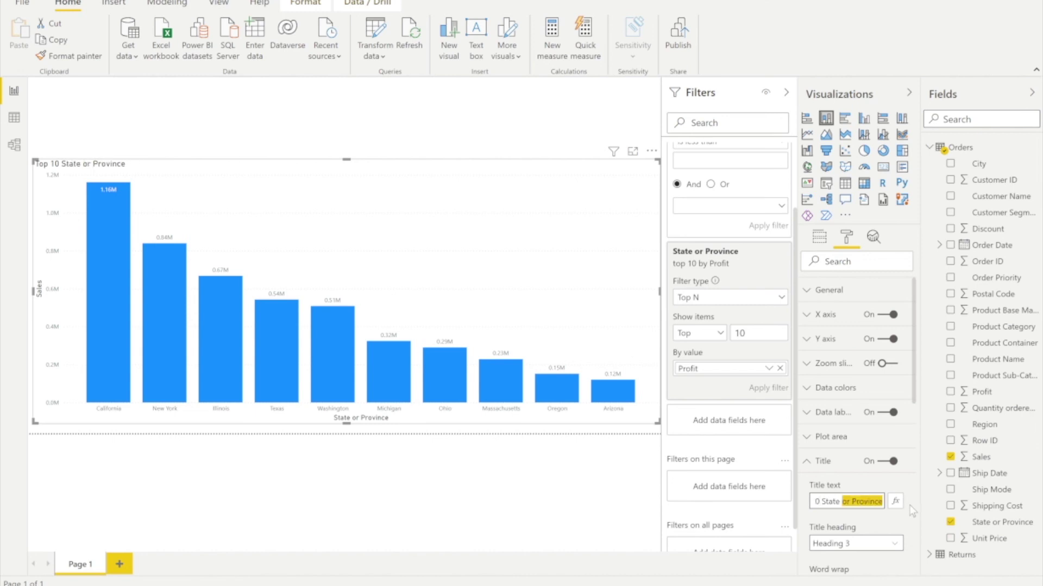
type("by Profit")
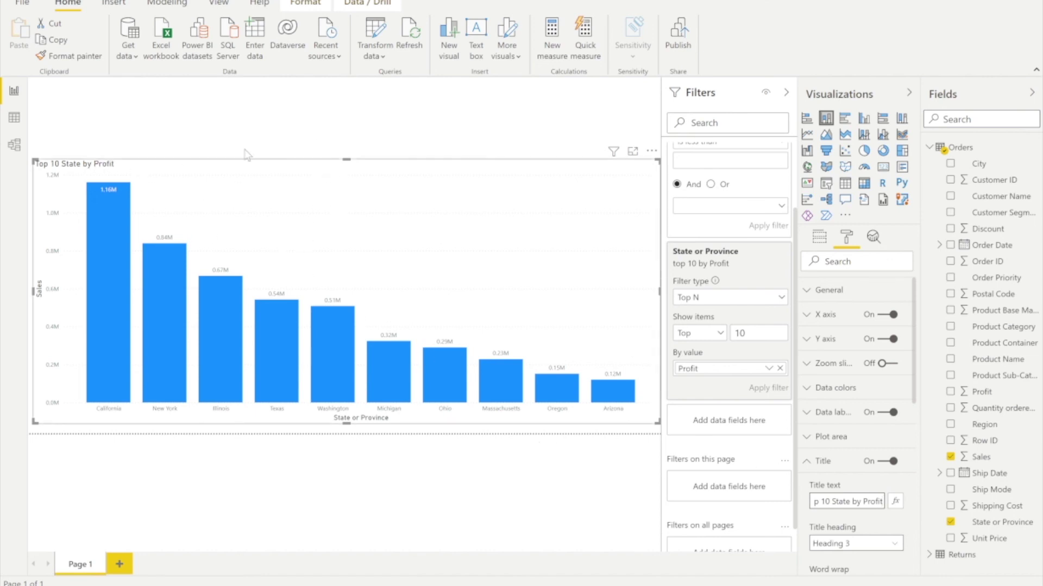
left_click(281, 118)
left_click(302, 215)
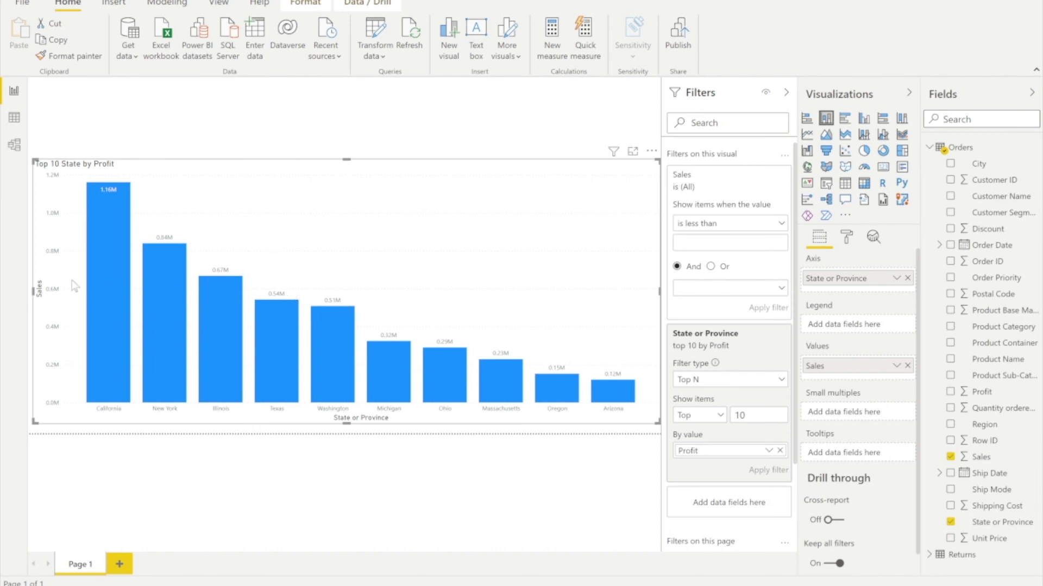
left_click(382, 486)
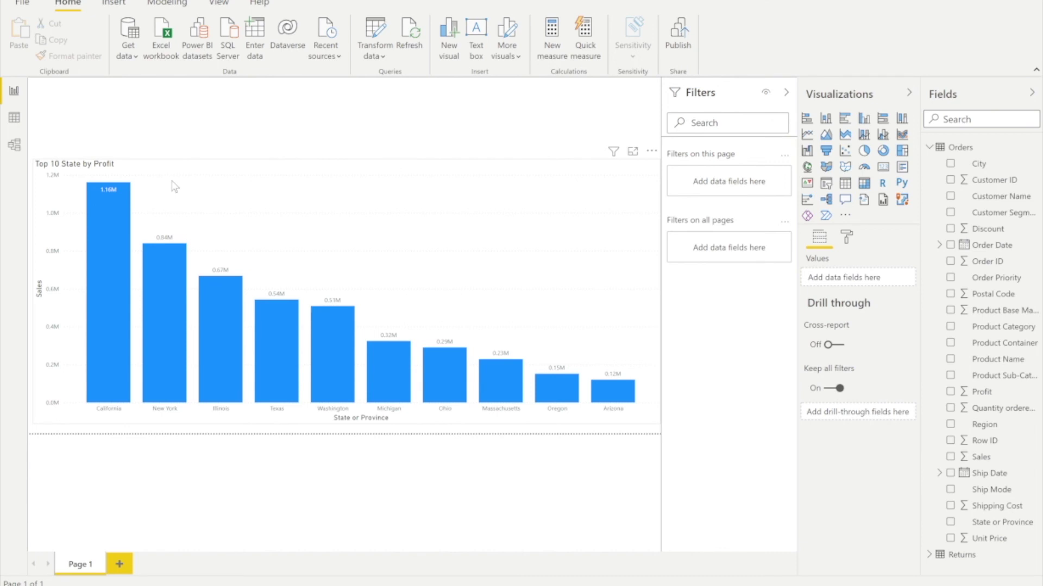
left_click(421, 221)
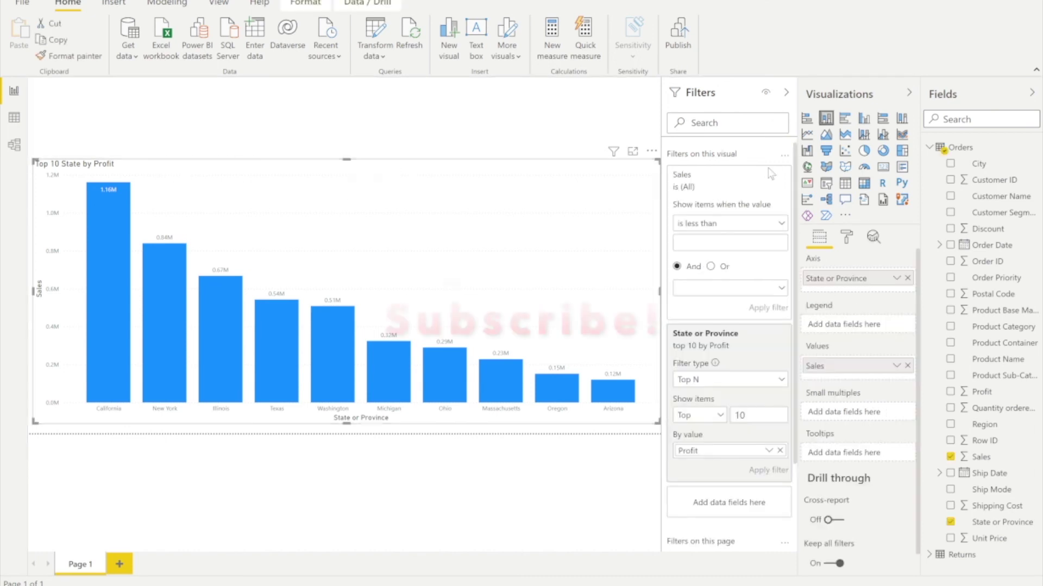